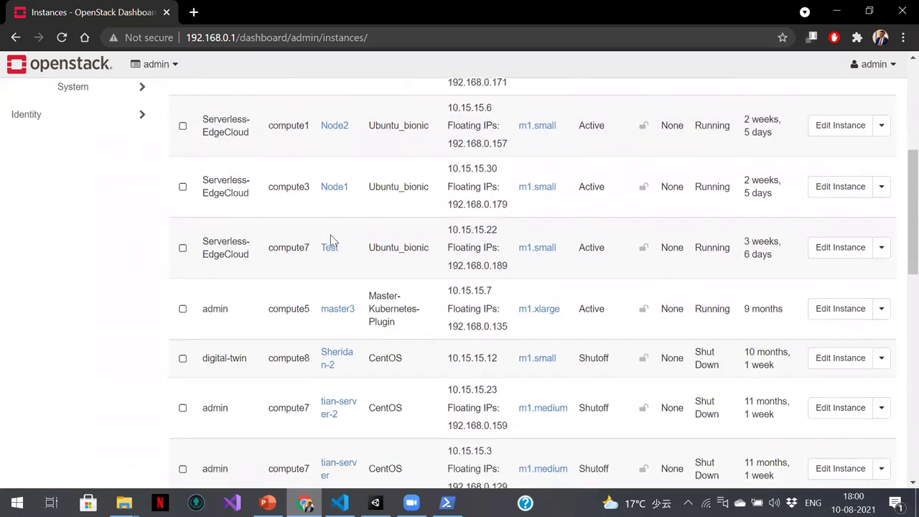
# Step: Go to the Admin > Compute > Hypervisors overview in the OpenStack Dashboard
pyautogui.scroll(8, 330, 240)
pyautogui.scroll(2, 330, 241)
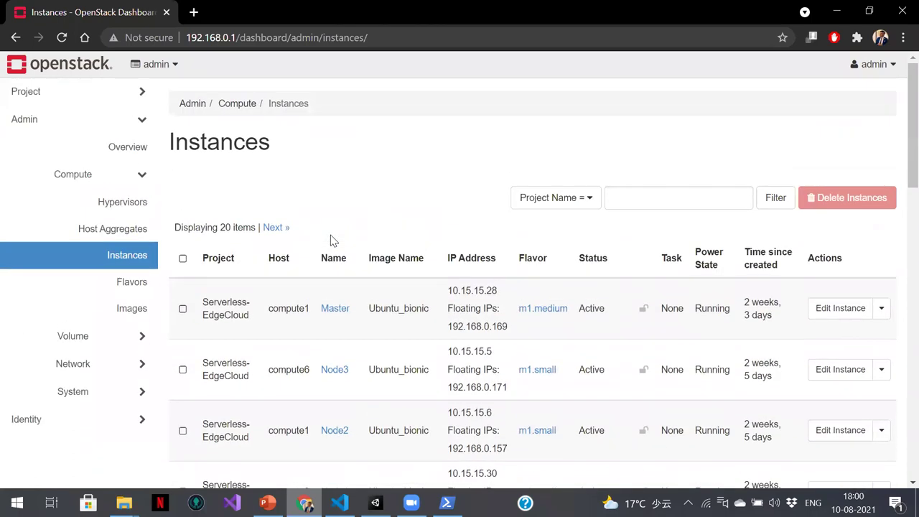
pyautogui.scroll(-3, 591, 273)
pyautogui.scroll(3, 591, 273)
pyautogui.click(123, 214)
# Step: Sign back in as admin using the saved credentials
pyautogui.click(349, 314)
pyautogui.click(351, 347)
pyautogui.click(577, 422)
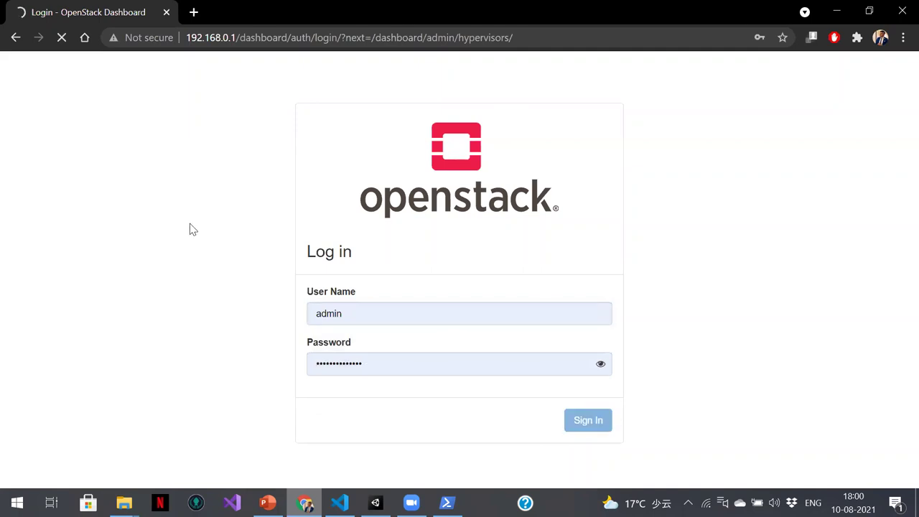
# Step: Review the hypervisors summary: 84 of 128 VCPUs, 172GB of 383.9GB memory, hosts compute1–compute8
pyautogui.scroll(-3, 503, 287)
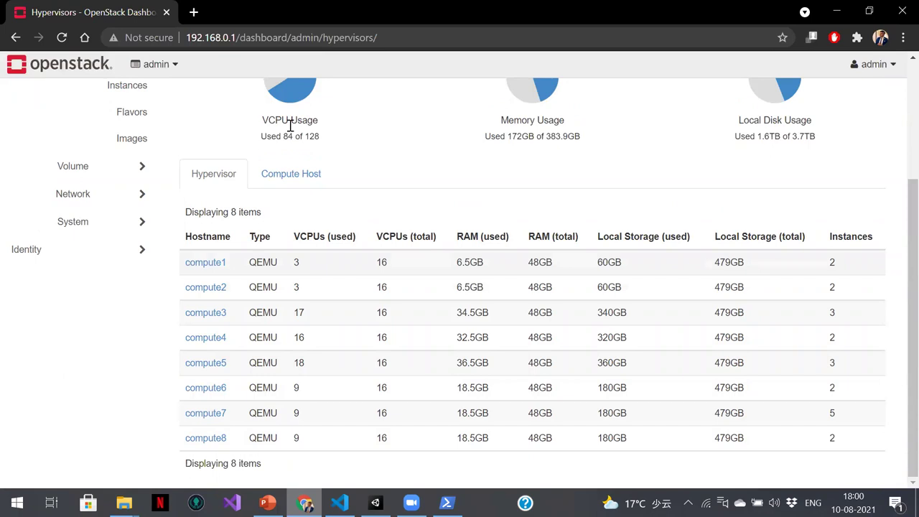
pyautogui.scroll(3, 431, 215)
pyautogui.click(171, 65)
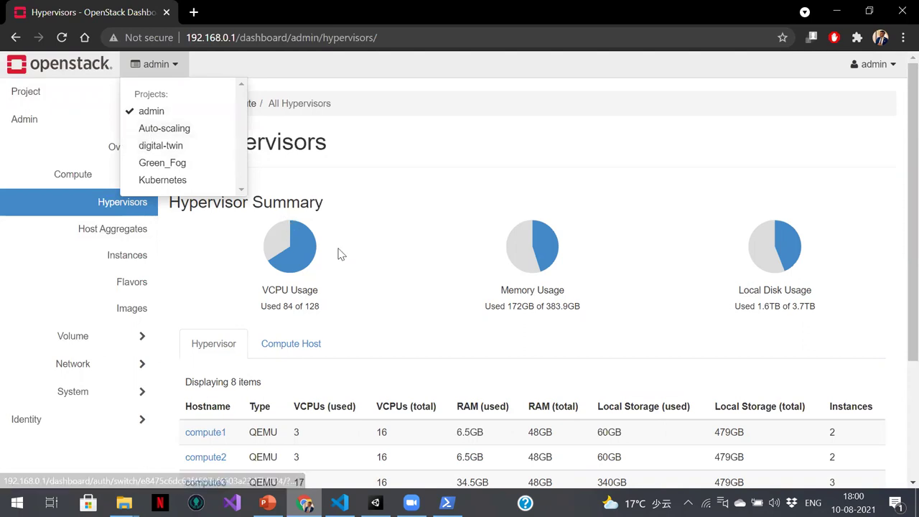
pyautogui.click(389, 275)
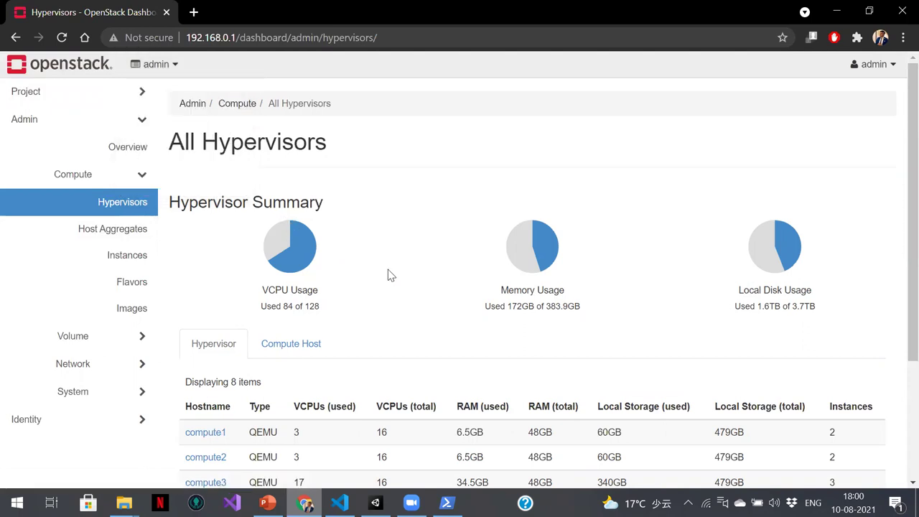
# Step: Bring the Unity editor running the rack-floor digital twin to the front
pyautogui.click(375, 503)
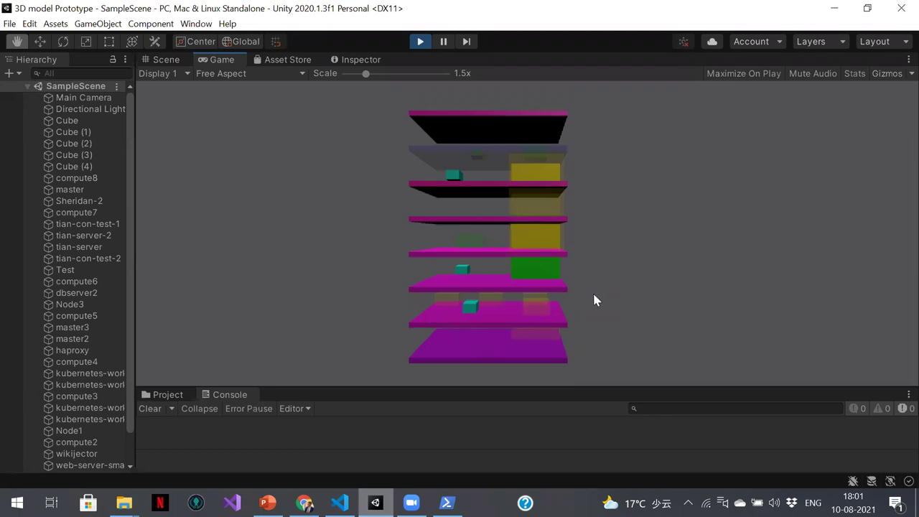
# Step: Toggle the green server block off, push a teal cube off its floor, then stop the simulation
pyautogui.click(538, 272)
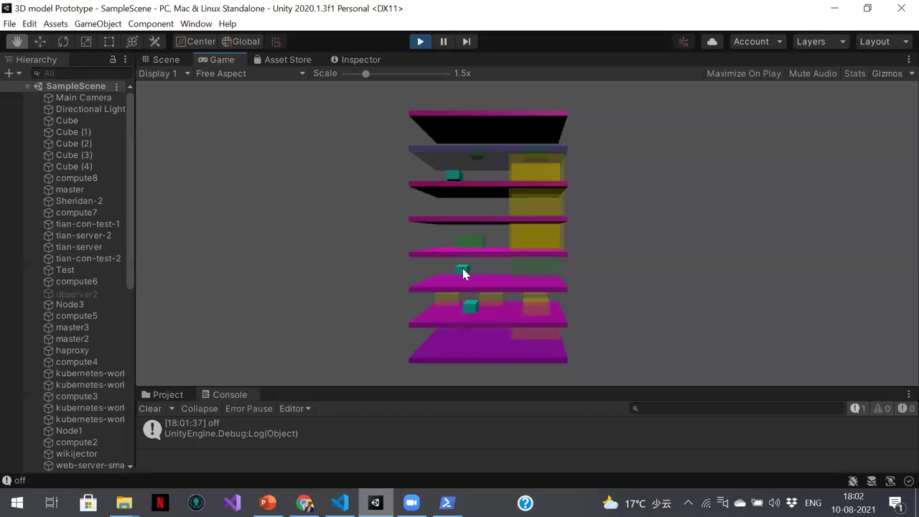
pyautogui.moveTo(434, 268); pyautogui.dragTo(427, 314)
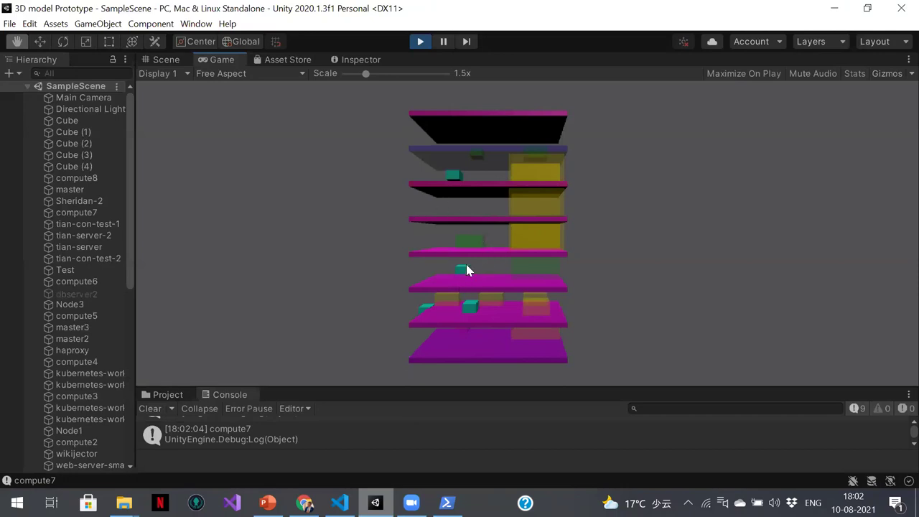
pyautogui.click(418, 41)
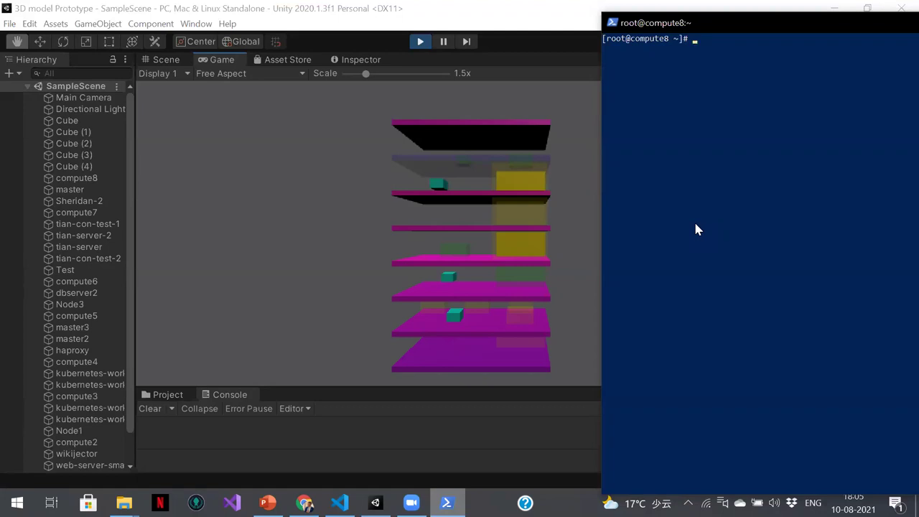
# Step: Run 'stress --cpu 16' on compute8 until its floor turns red, then interrupt it
pyautogui.press('Up')
pyautogui.press('Up')
pyautogui.press('Return')
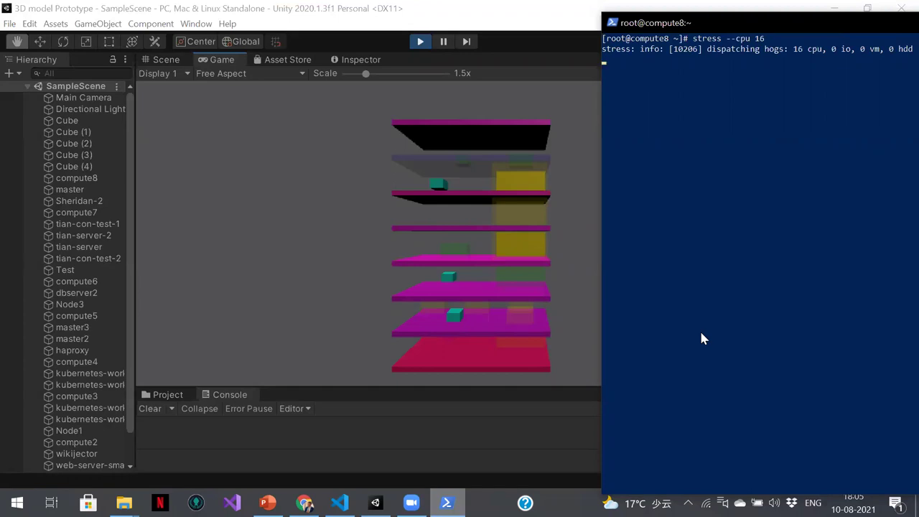
pyautogui.hotkey('ctrl', 'c')
# Step: Exit compute8 back to the controller prompt
pyautogui.press('Up')
pyautogui.press('Up')
pyautogui.press('Up')
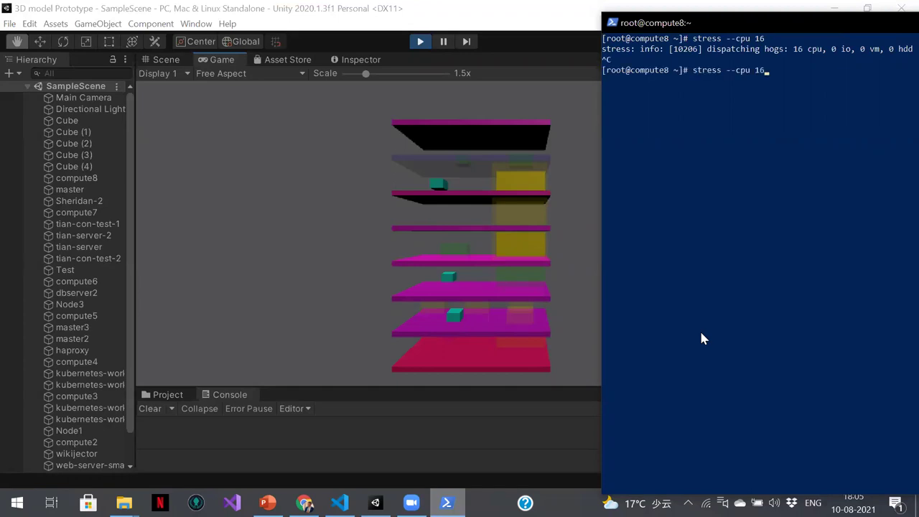
pyautogui.press('Down')
pyautogui.press('Down')
pyautogui.press('Up')
pyautogui.press('Up')
pyautogui.press('Return')
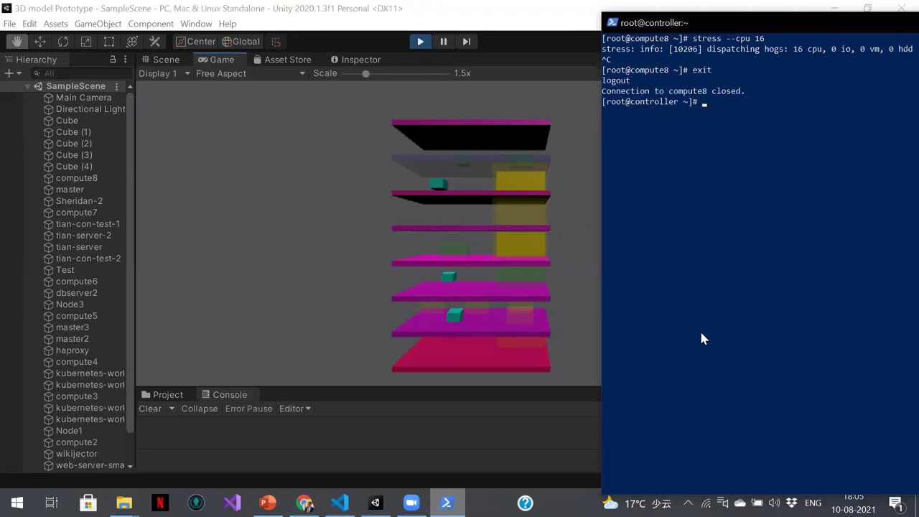
# Step: SSH into compute1, run 'stress --cpu 16', and watch its floor turn red in Unity
pyautogui.write('ss')
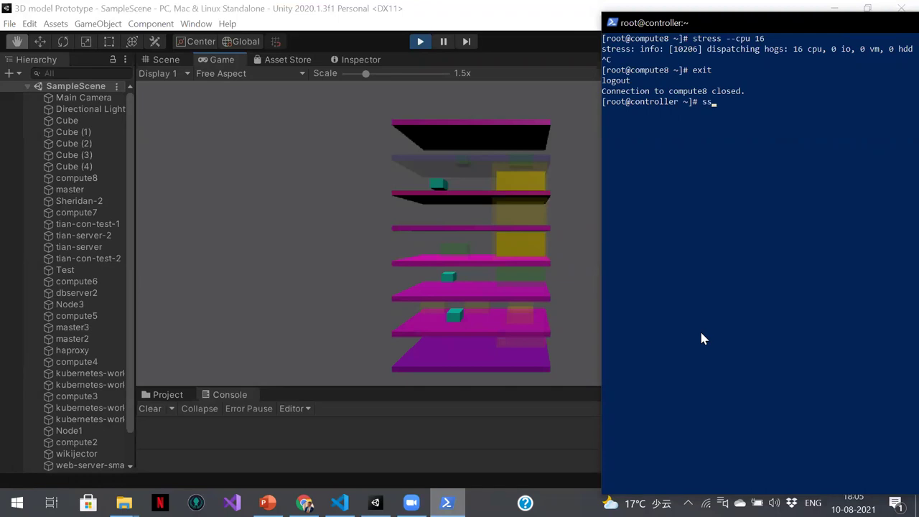
pyautogui.write('h compute8')
pyautogui.press('Return')
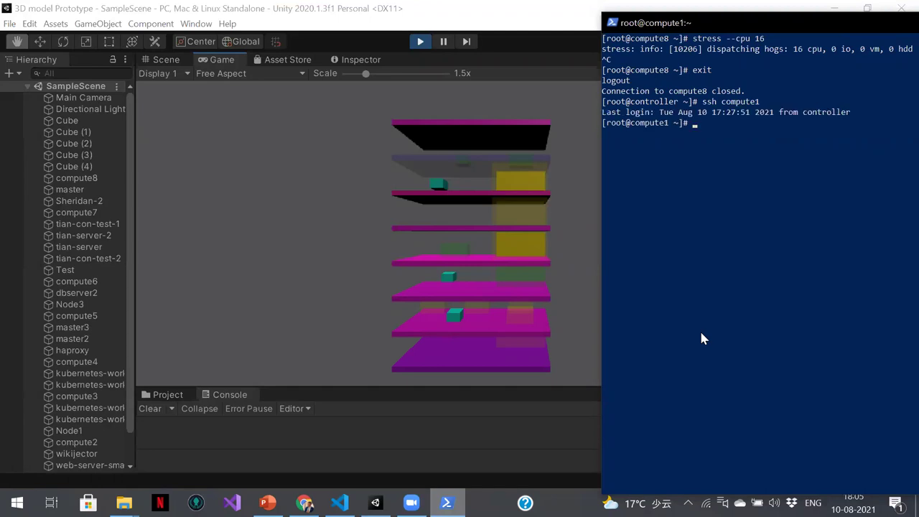
pyautogui.write('stress --cpu 16')
pyautogui.press('Return')
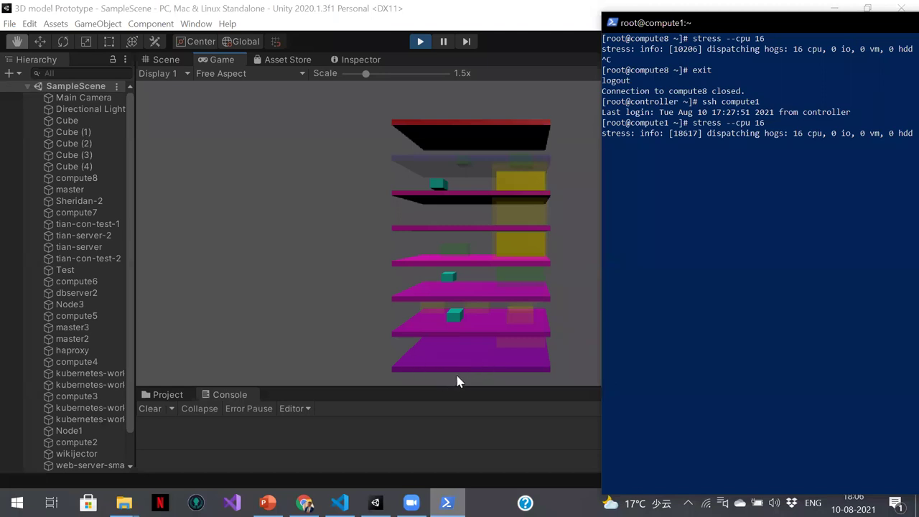
pyautogui.click(518, 28)
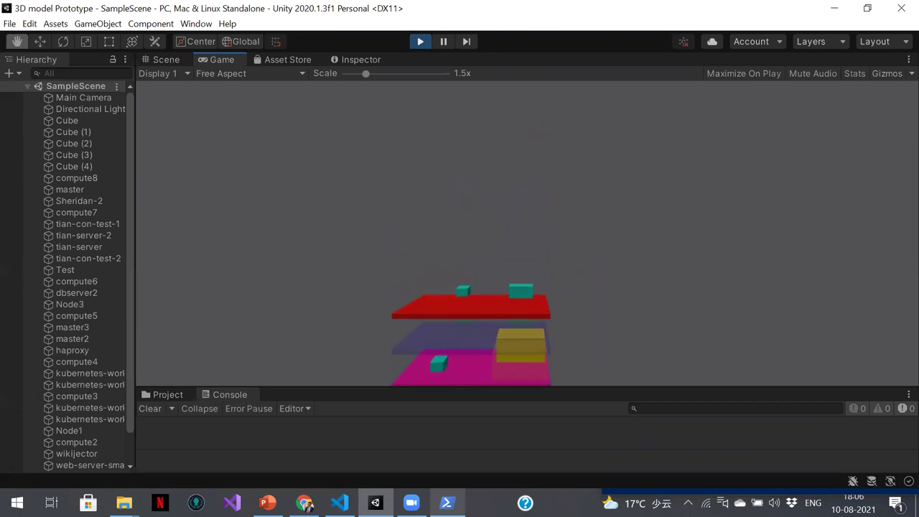
# Step: Interrupt the compute1 stress test in PowerShell and watch its floor return to magenta
pyautogui.hotkey('alt', 'Tab')
pyautogui.hotkey('ctrl', 'c')
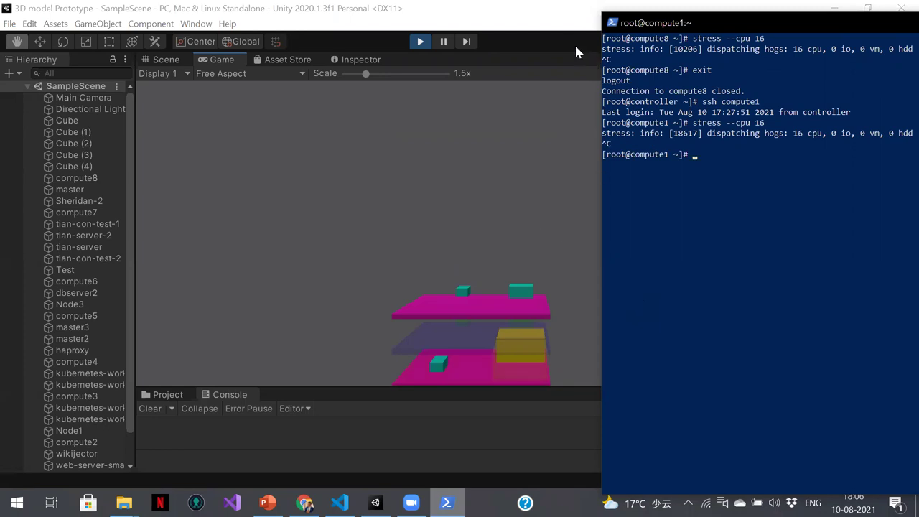
pyautogui.click(573, 83)
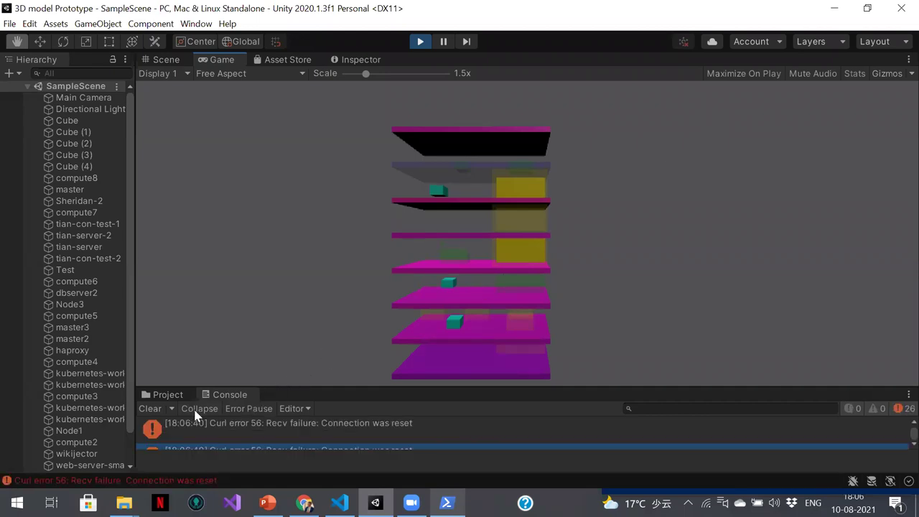
# Step: Clear the Curl connection errors from Unity's Console, twice
pyautogui.click(151, 409)
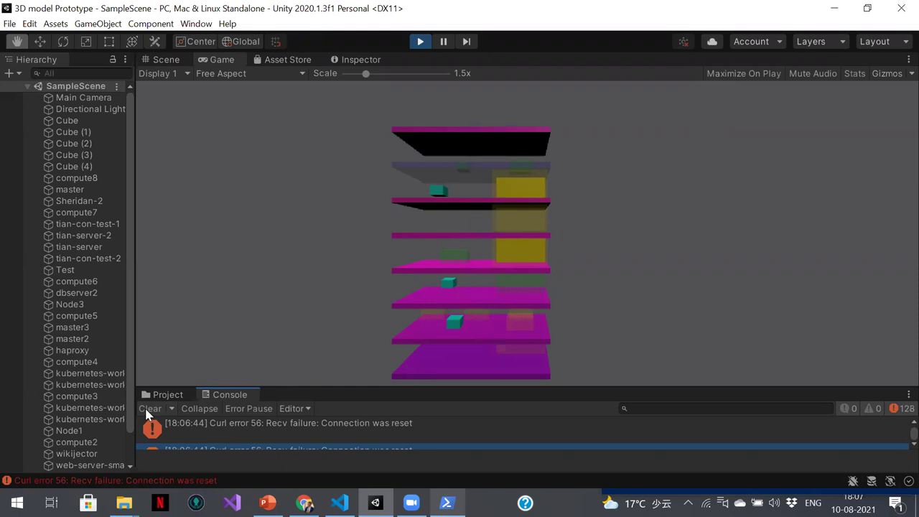
pyautogui.click(149, 409)
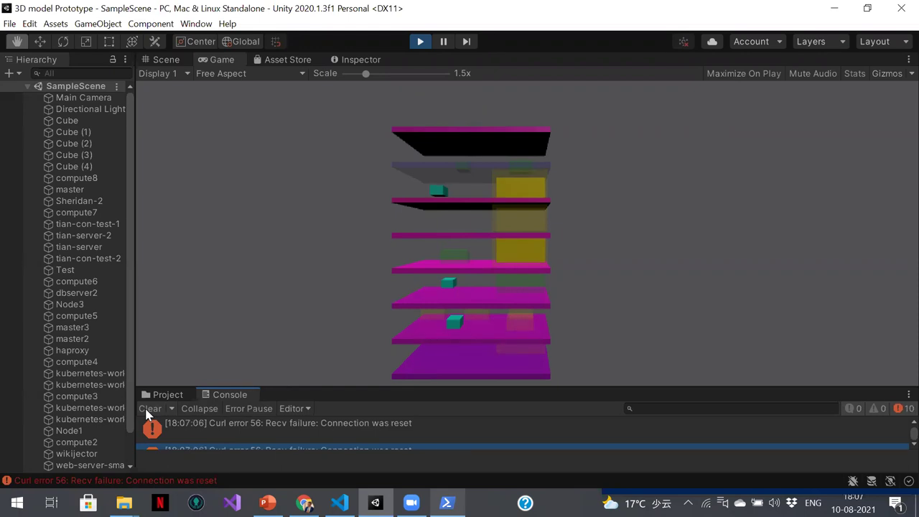